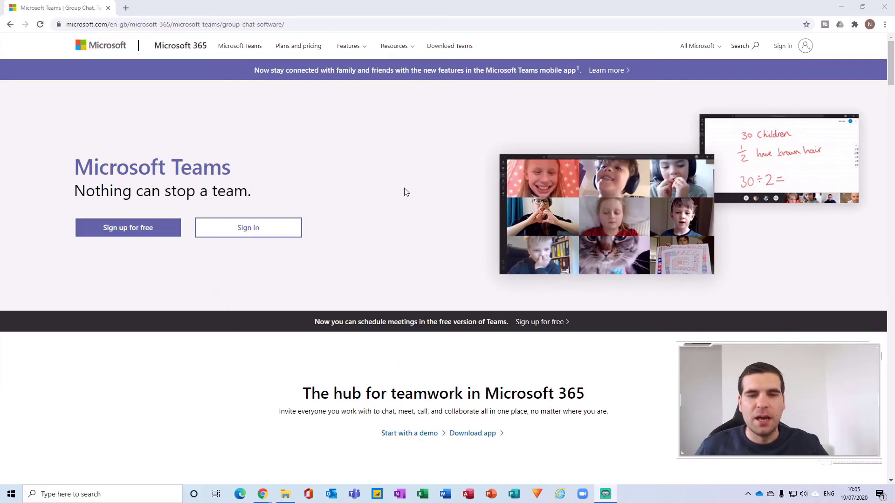
- Start the free Teams signup and submit the account's email address
scroll(404, 197, down, 20)
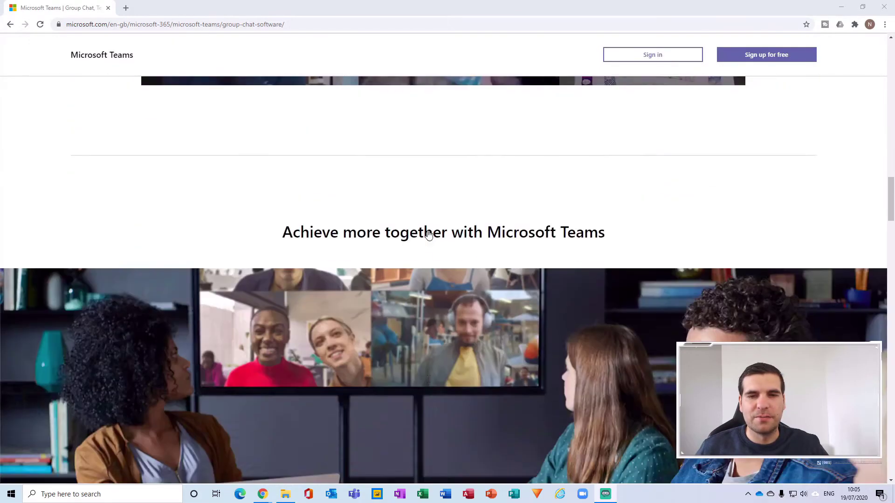
scroll(428, 232, down, 5)
scroll(427, 231, up, 20)
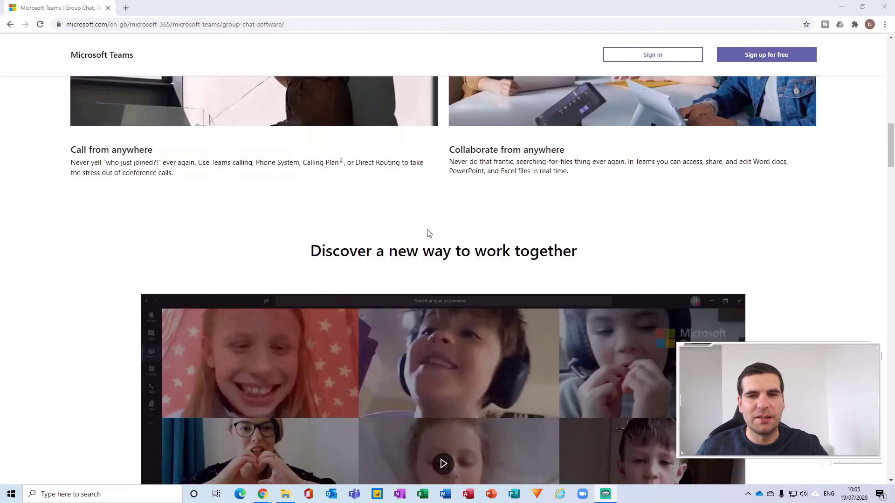
scroll(428, 233, up, 4)
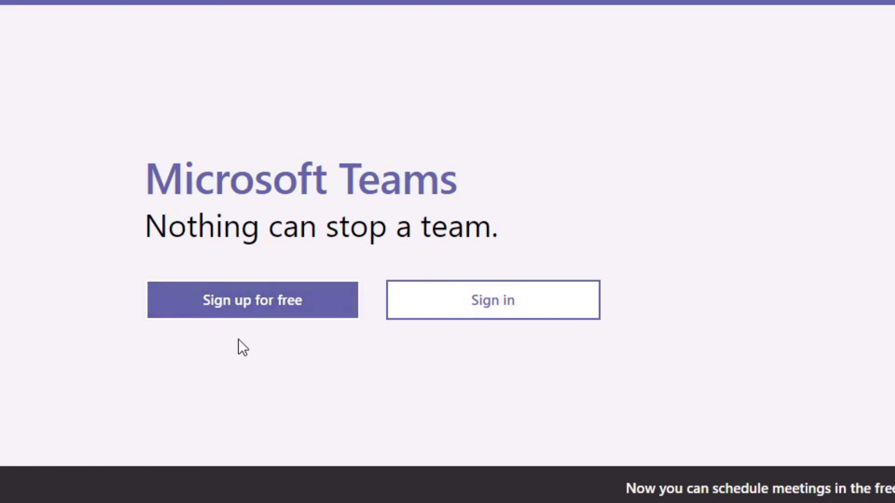
click(259, 310)
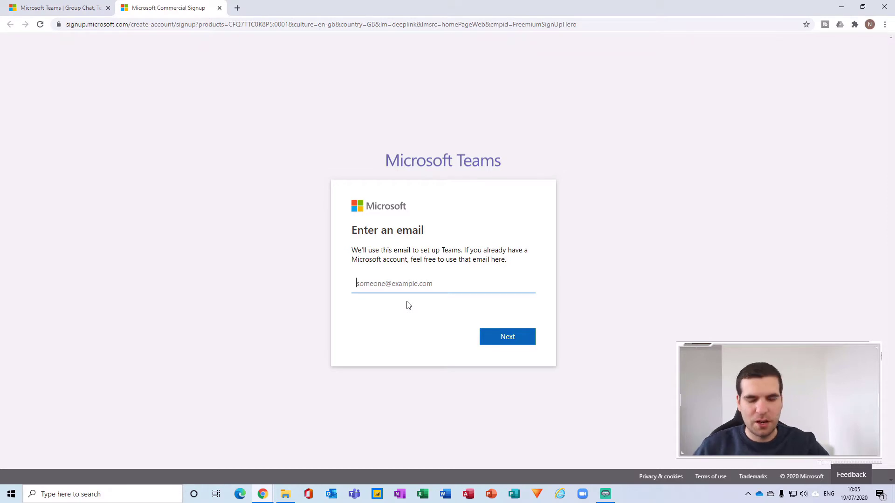
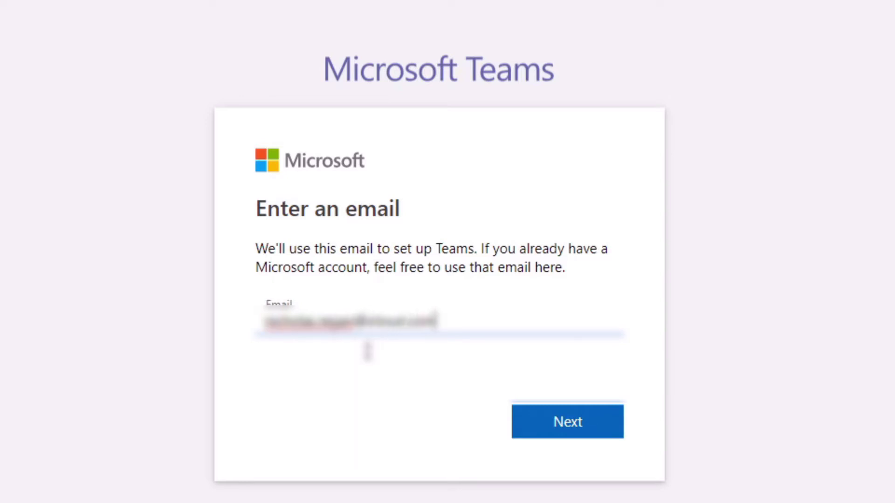
click(585, 424)
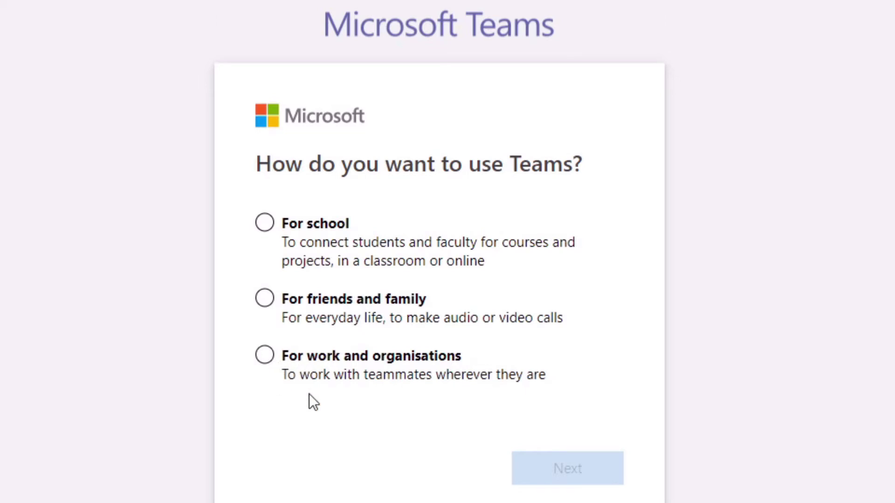
- Choose Teams for work and organisations, then switch to a different Microsoft account
click(265, 356)
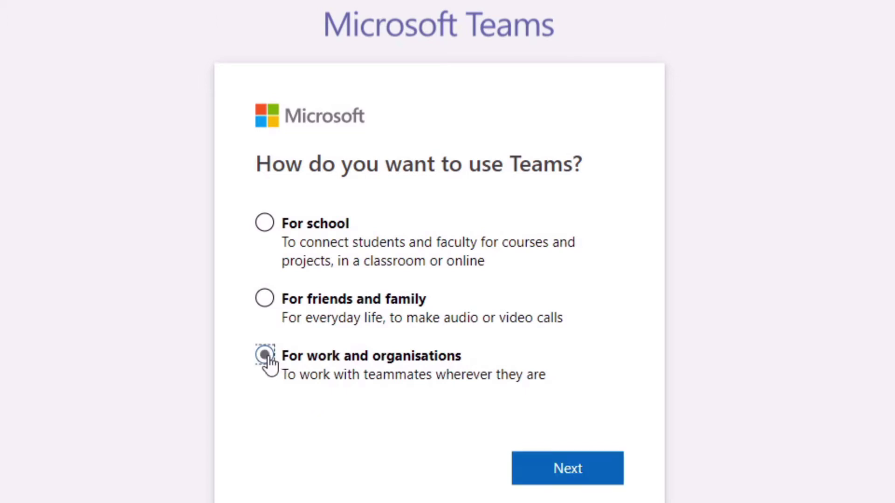
click(565, 480)
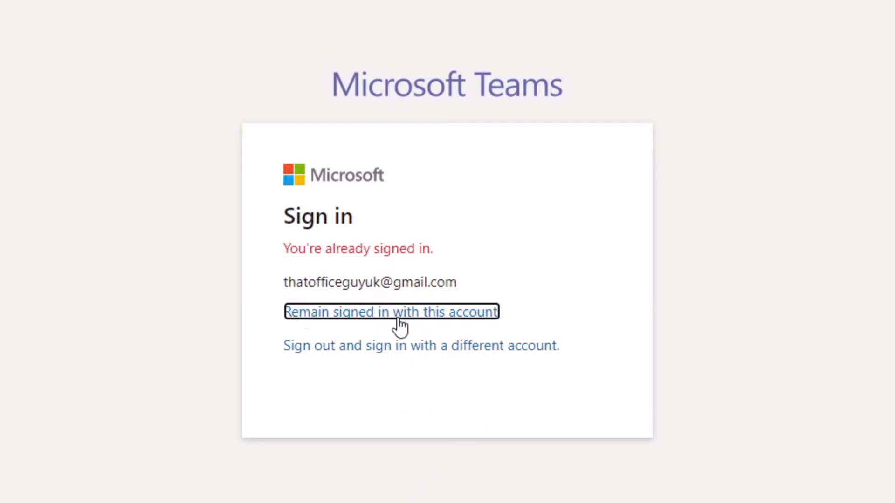
click(394, 359)
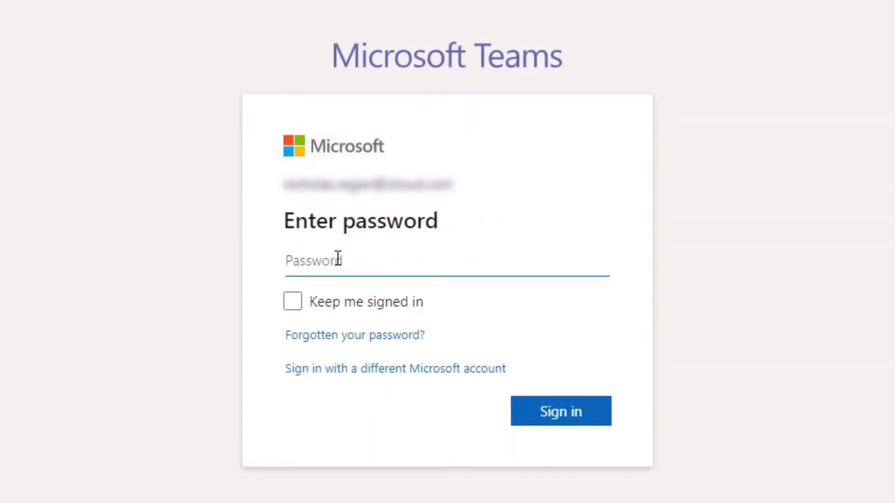
- Sign in with the account password and confirm the security info looks good
text(••••••••)
click(575, 424)
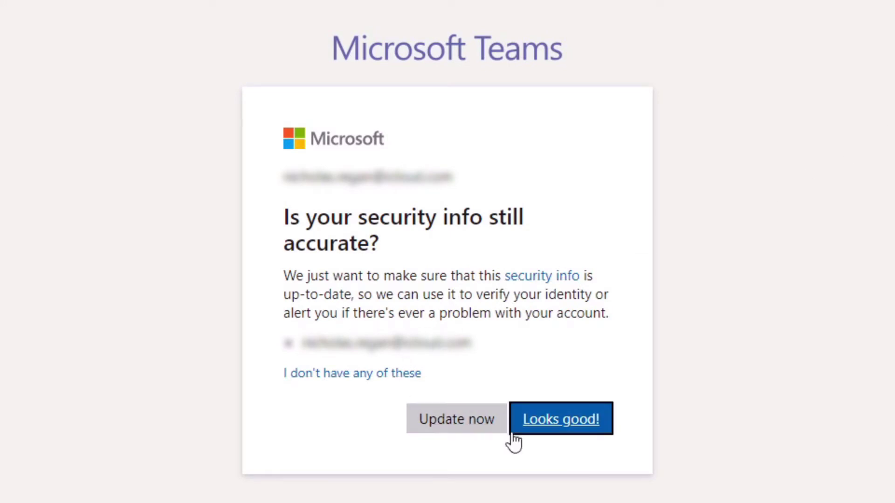
click(545, 430)
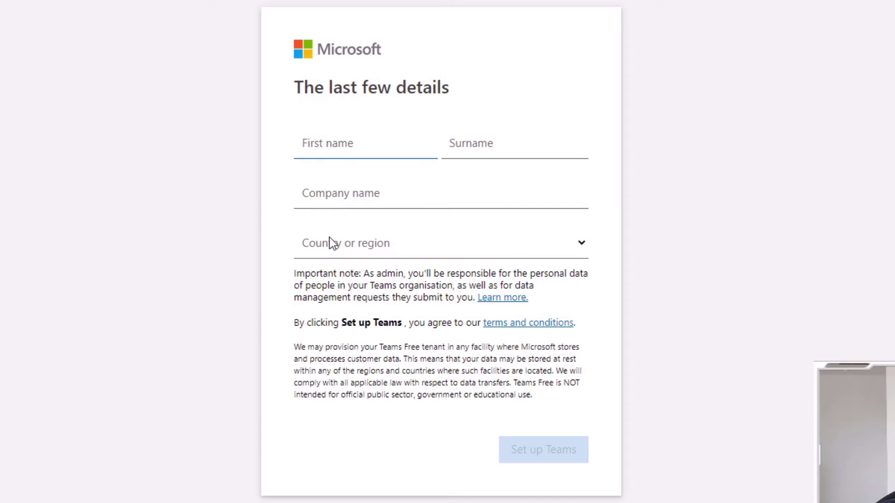
- Enter the admin's first name and surname, and 'That Office Guy' as the company name
key(Tab)
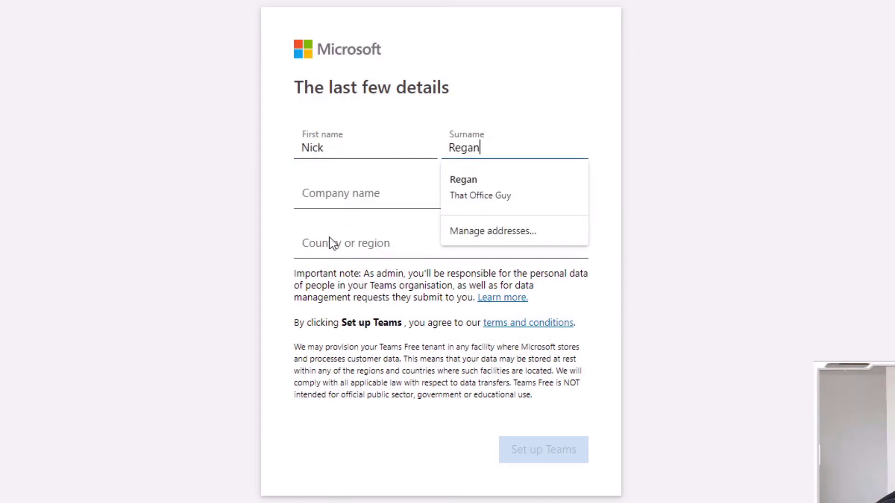
key(Tab)
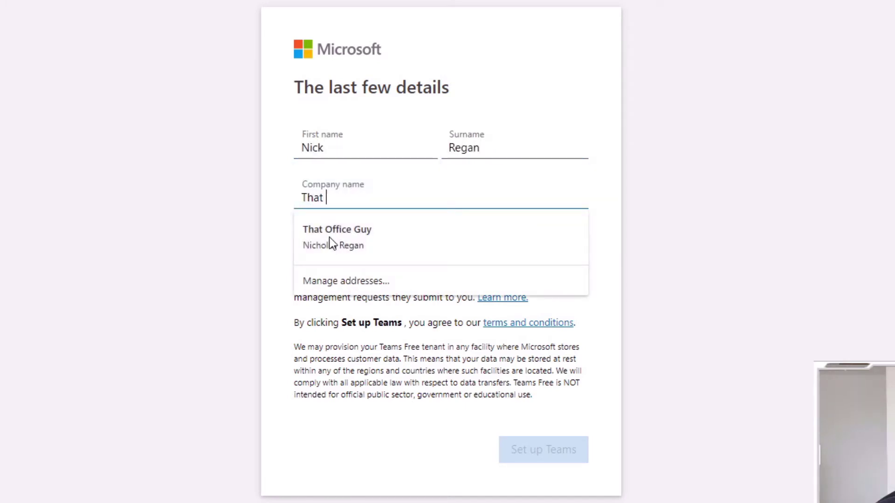
click(611, 222)
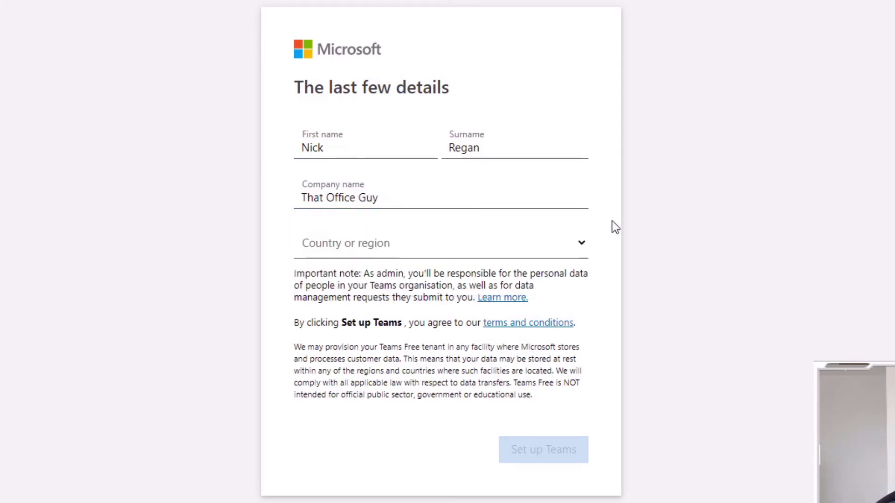
- Set the country or region to United Kingdom and create the Teams account
click(581, 243)
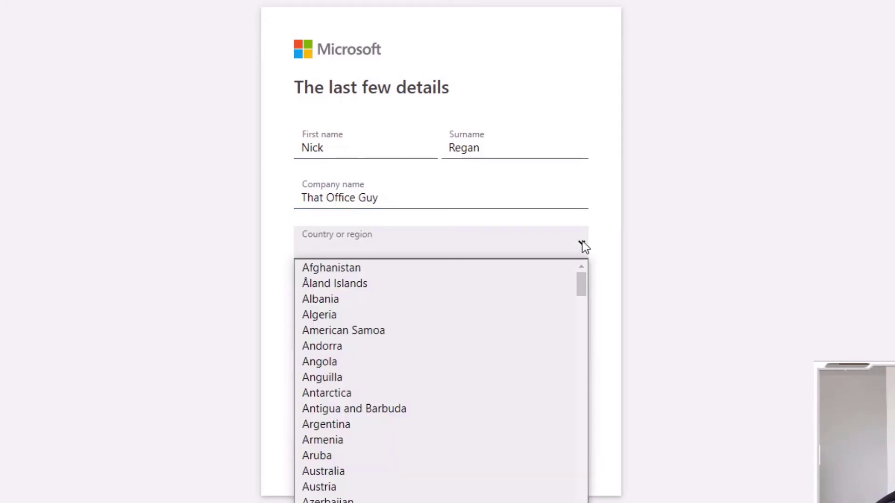
text(uni)
scroll(368, 494, down, 4)
click(384, 395)
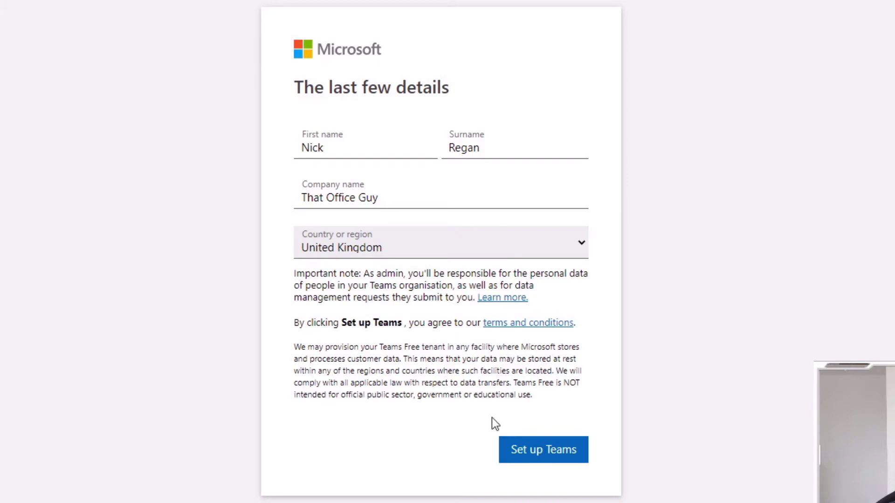
click(545, 456)
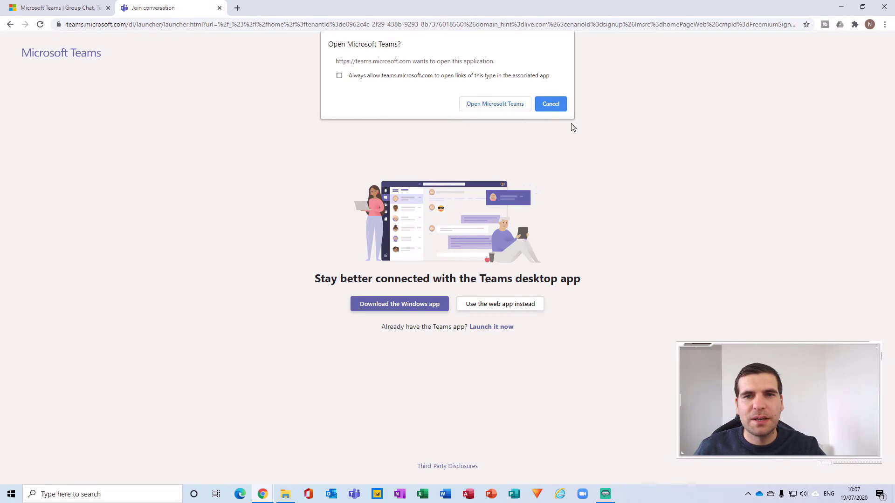
- Let account creation finish, then decline the Open Microsoft Teams? desktop app prompt
click(559, 105)
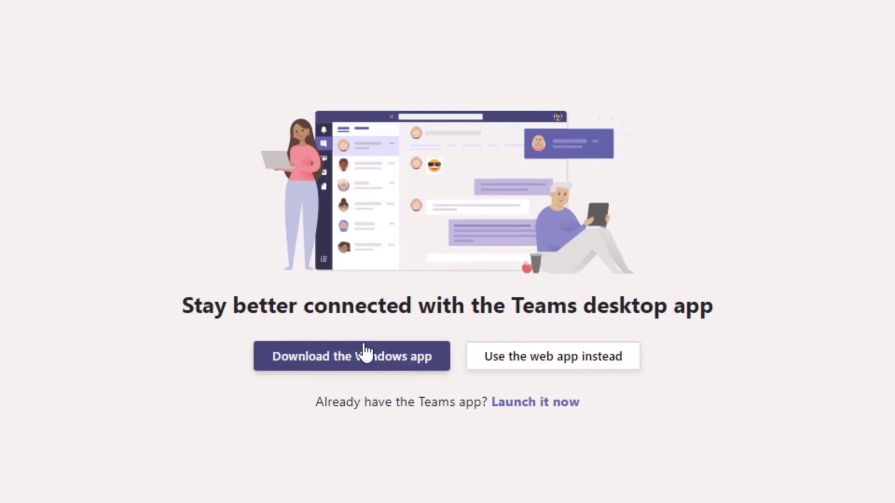
- Choose to use the Teams web app instead of the desktop app
click(562, 367)
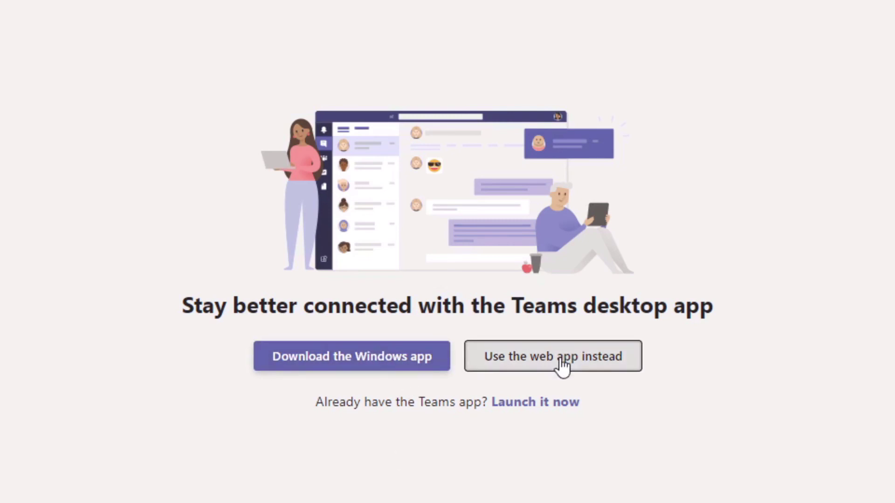